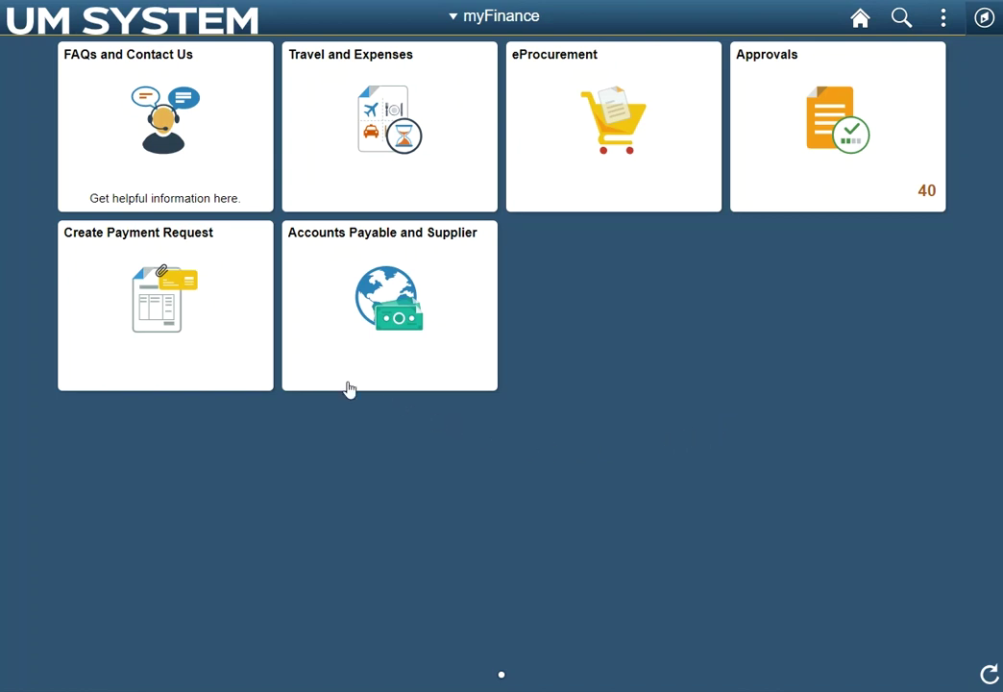
# - Open the Payment Request Center from the Create Payment Request tile
pyautogui.click(239, 340)
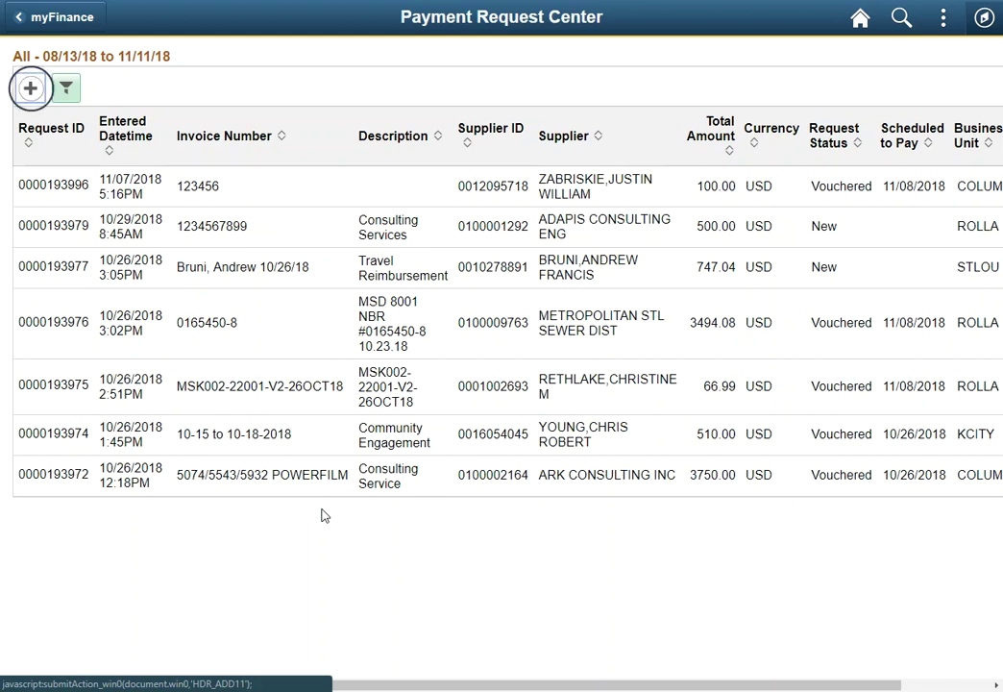
# - Start a new payment request and glance at its save options without choosing one
pyautogui.click(27, 98)
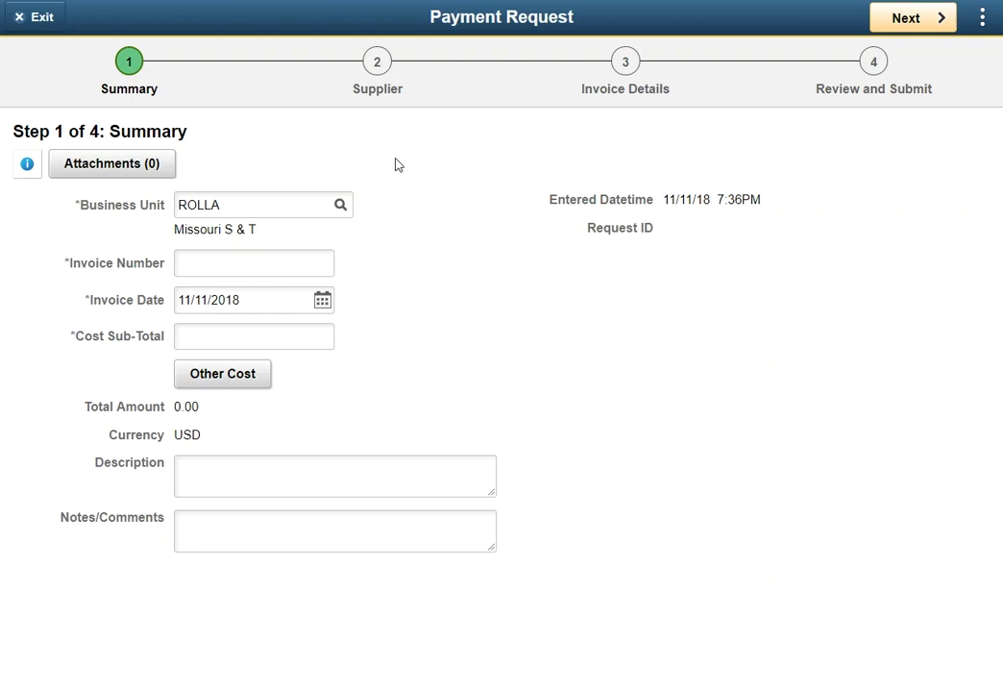
pyautogui.click(982, 17)
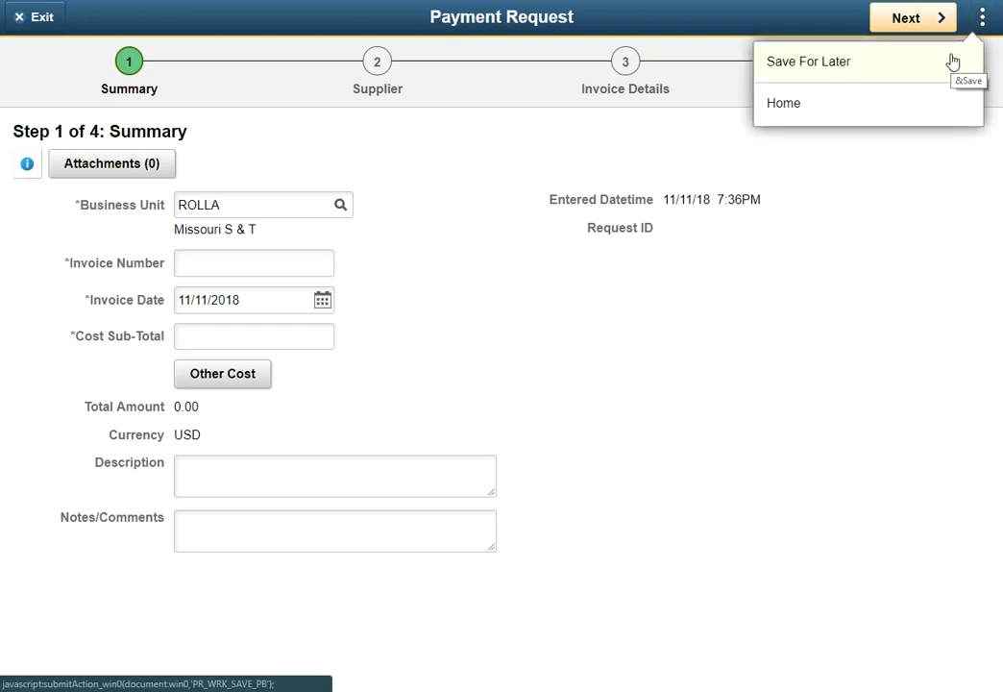
pyautogui.click(934, 166)
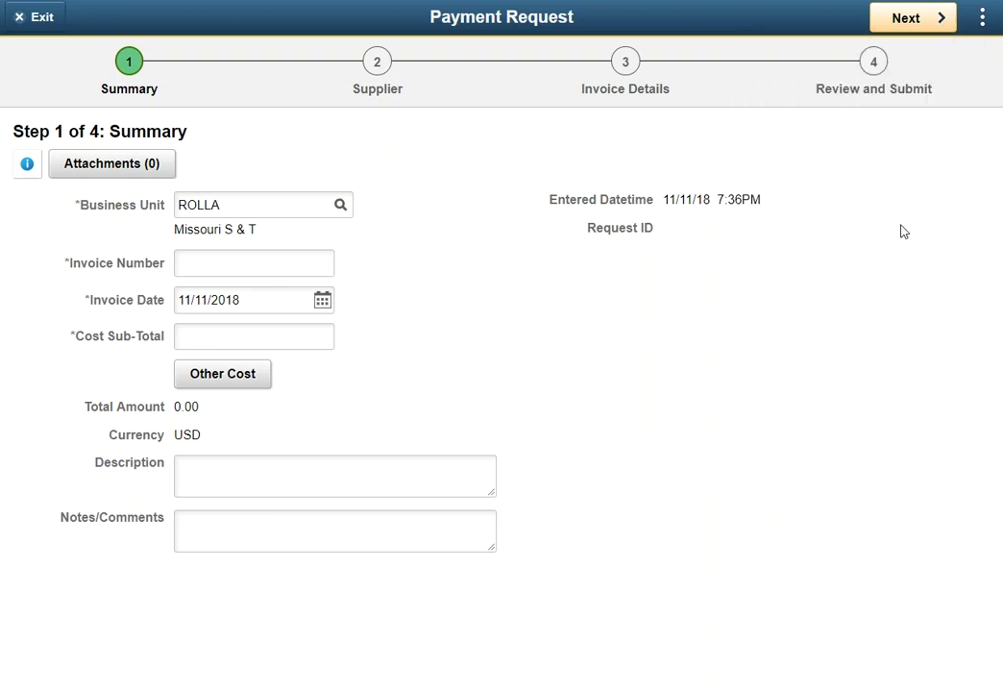
# - Set business unit COLUM, invoice number 123456 and invoice date 11/01/2018
pyautogui.doubleClick(227, 201)
pyautogui.write('COLU')
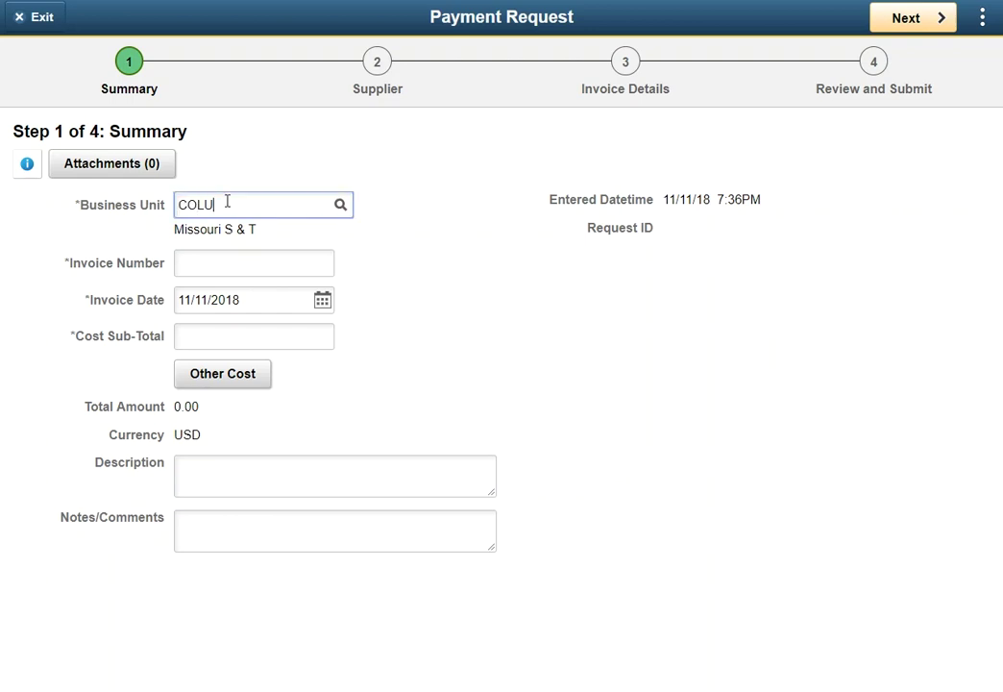
pyautogui.write('M')
pyautogui.press('Tab')
pyautogui.click(233, 259)
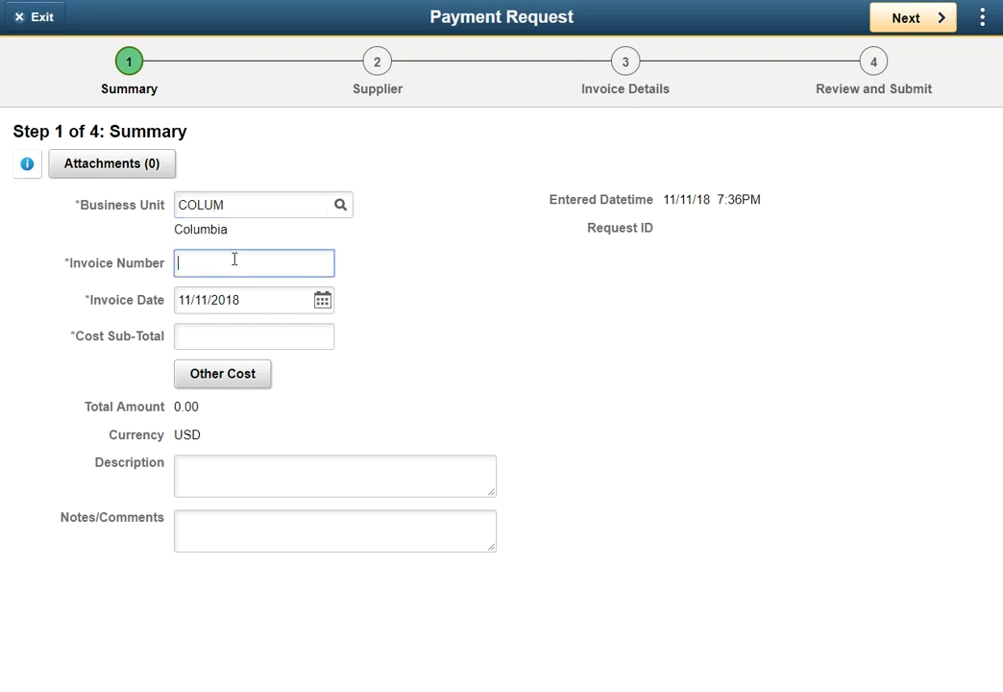
pyautogui.write('123456')
pyautogui.click(327, 311)
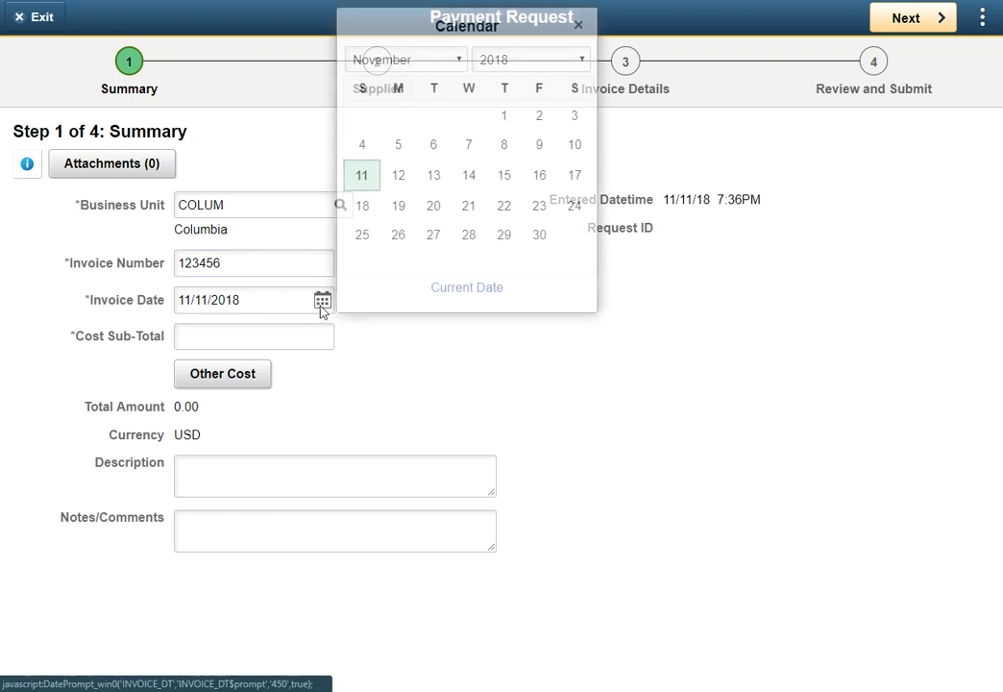
pyautogui.click(506, 115)
# - Enter a 100.00 cost sub-total and 'Header comments' as the notes
pyautogui.click(282, 330)
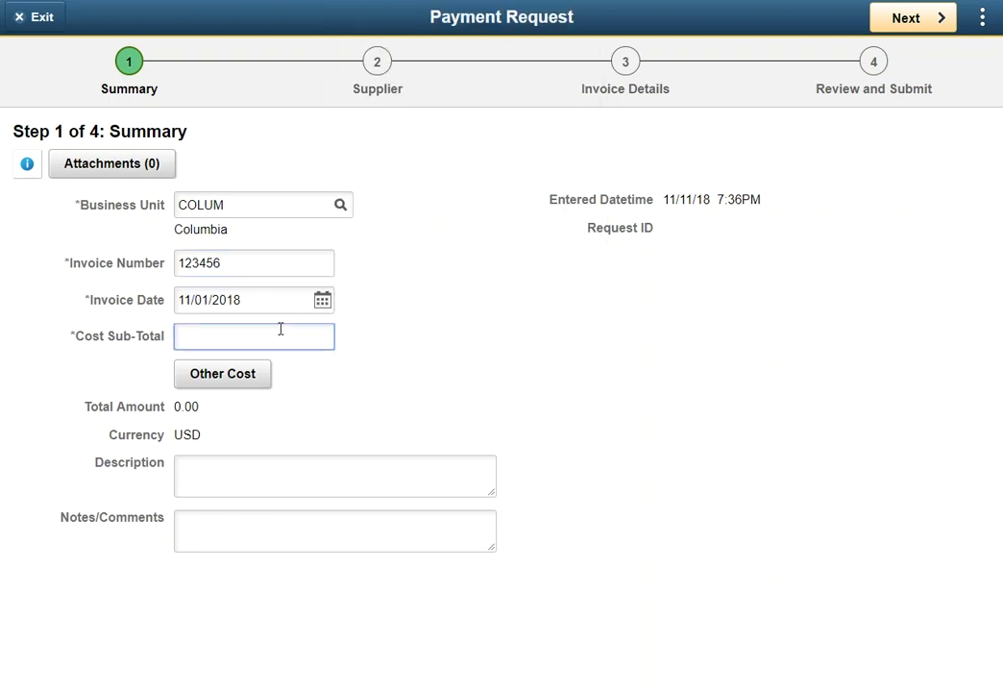
pyautogui.write('100')
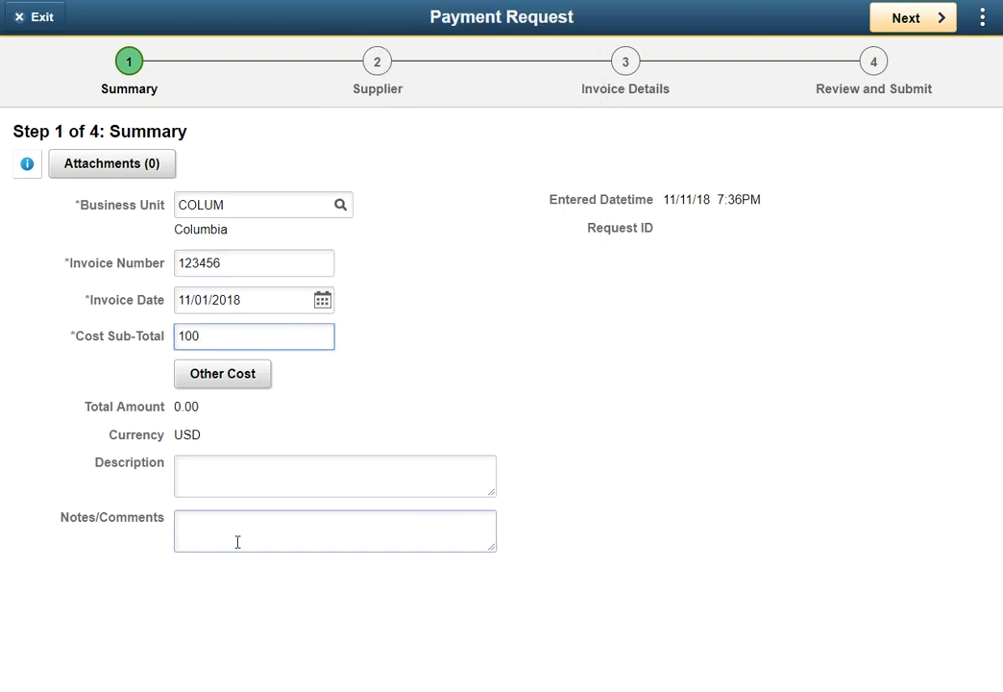
pyautogui.click(237, 541)
pyautogui.write('Header comme')
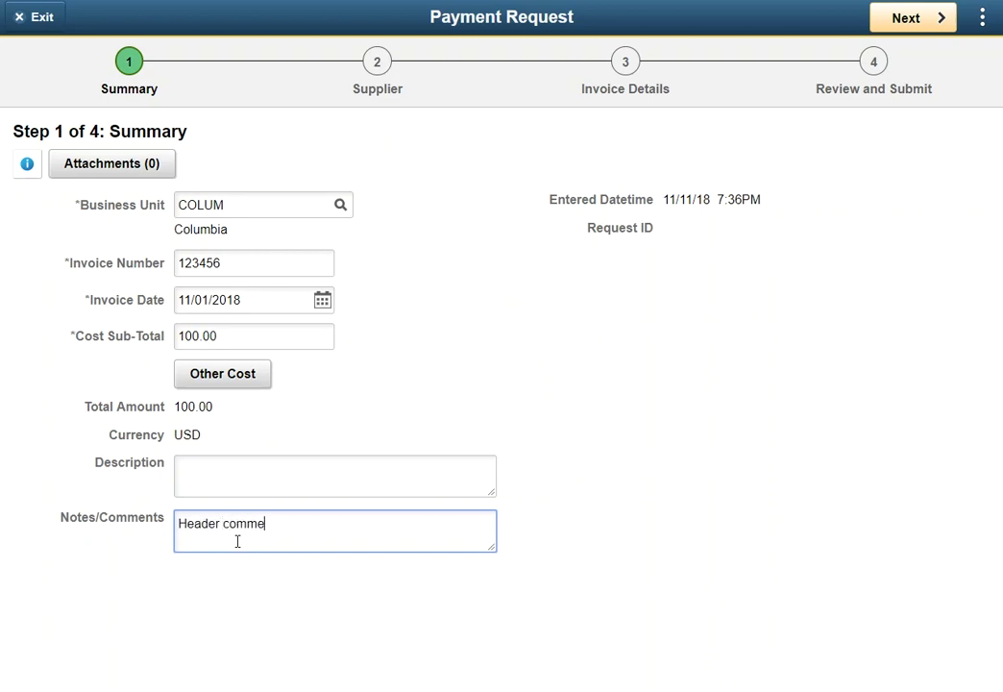
pyautogui.write('nts')
# - Attach the Important Supporting Documentation file from this computer to the request
pyautogui.click(115, 169)
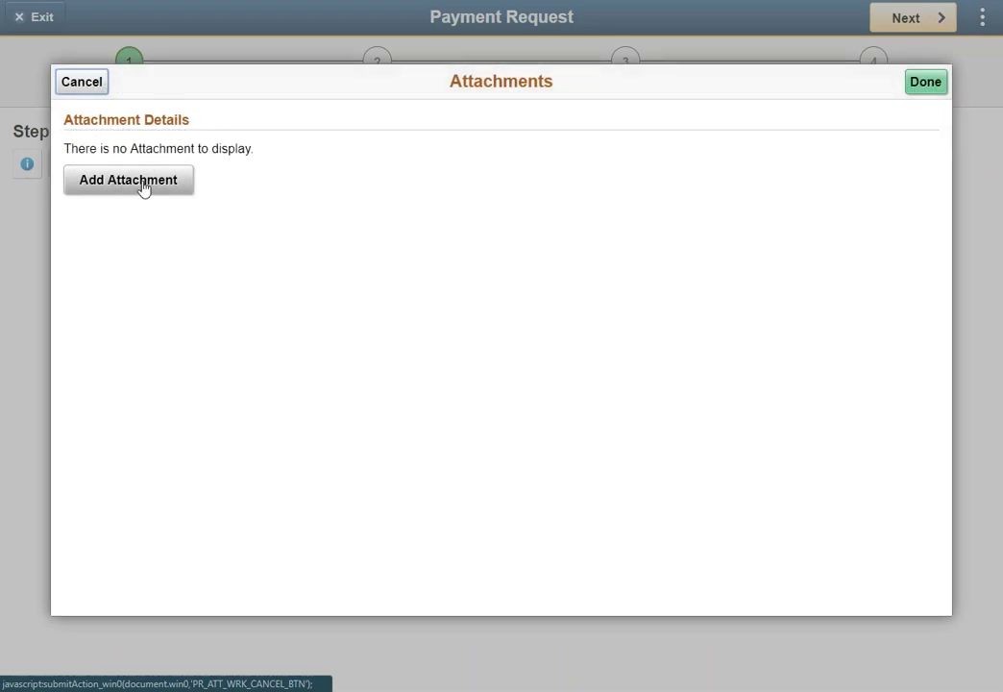
pyautogui.click(142, 184)
pyautogui.click(202, 254)
pyautogui.click(358, 184)
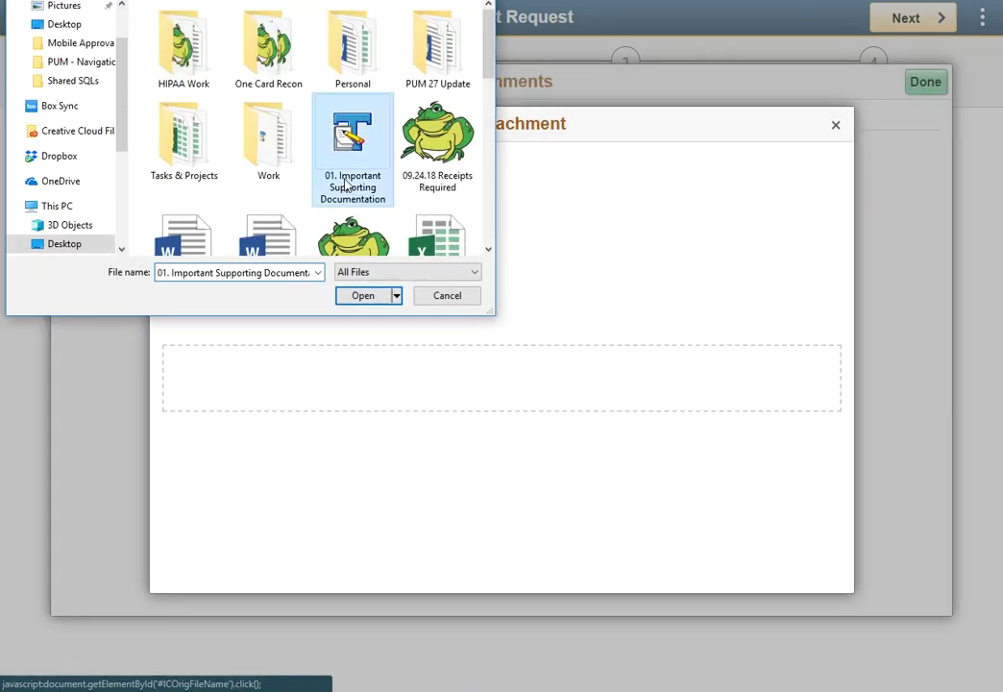
pyautogui.click(367, 294)
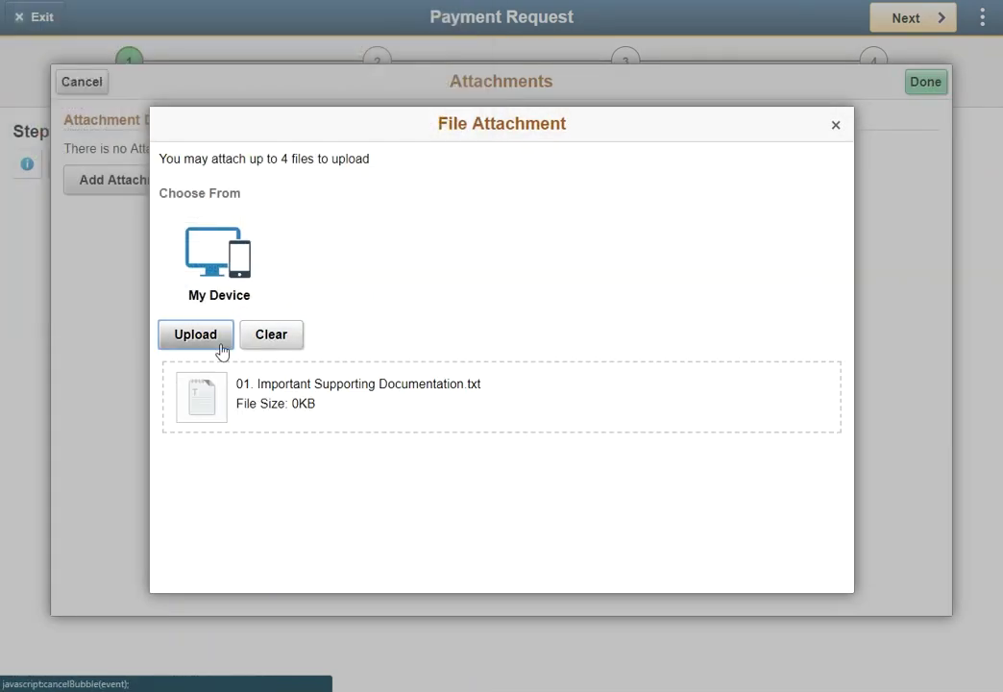
pyautogui.click(217, 342)
pyautogui.click(819, 126)
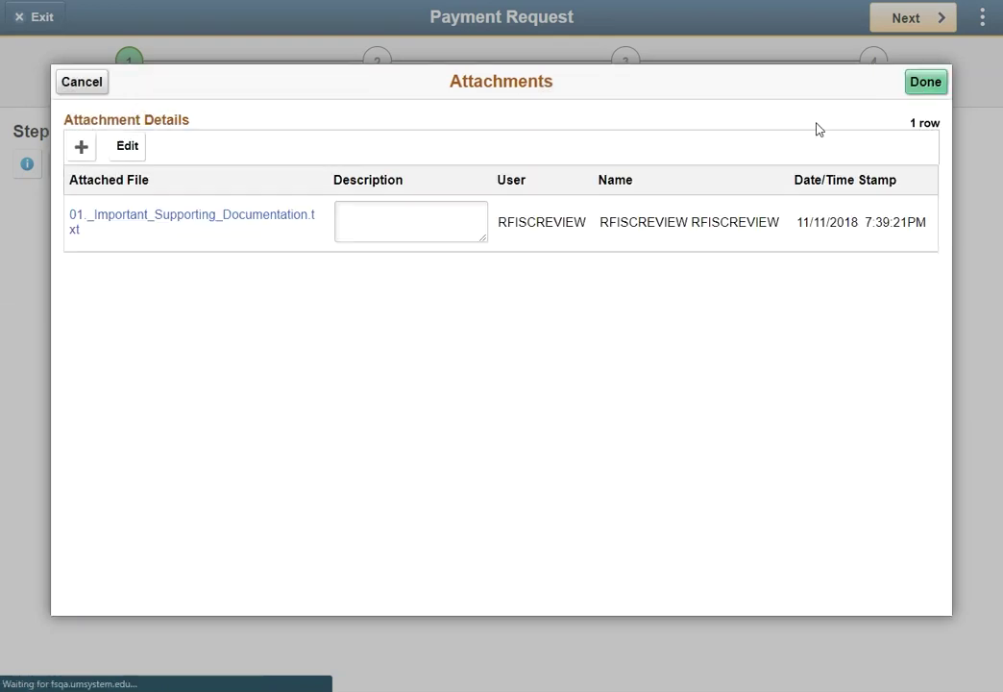
pyautogui.click(924, 83)
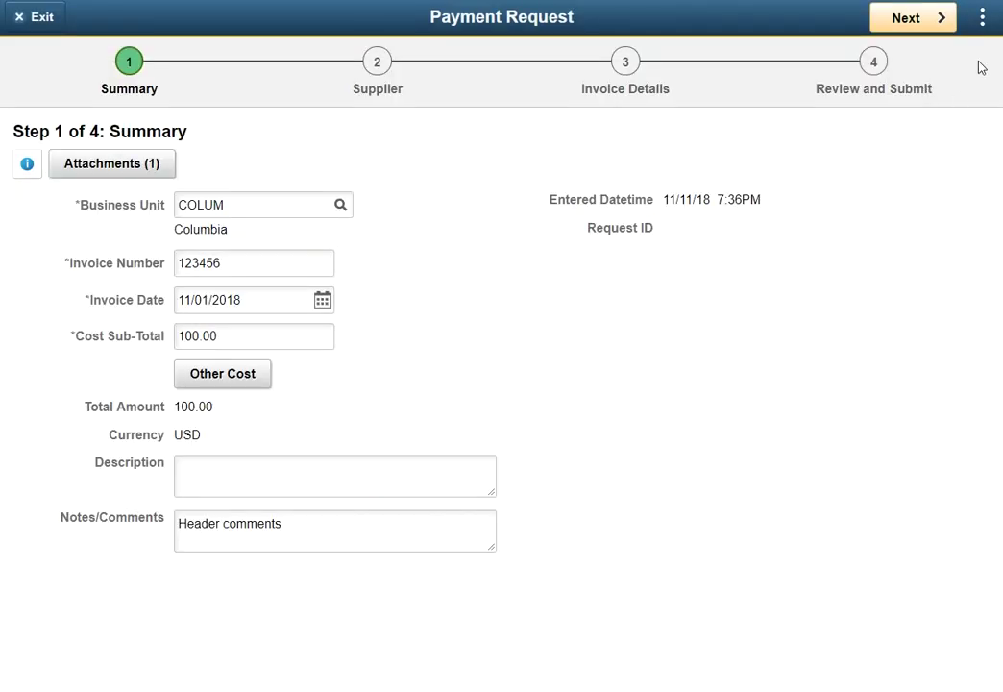
pyautogui.click(982, 26)
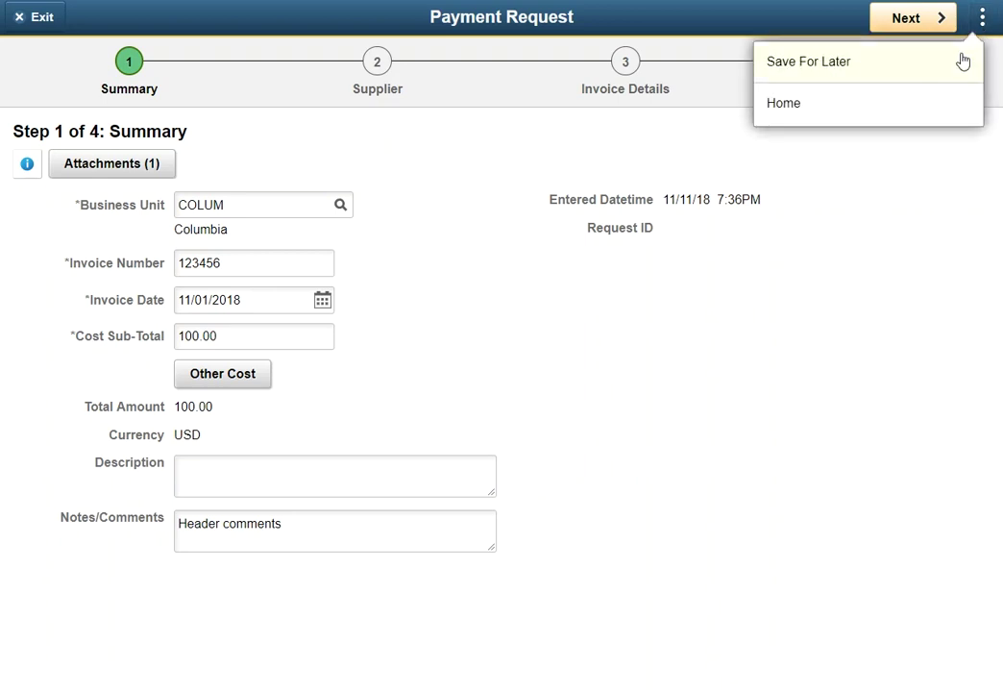
pyautogui.click(963, 60)
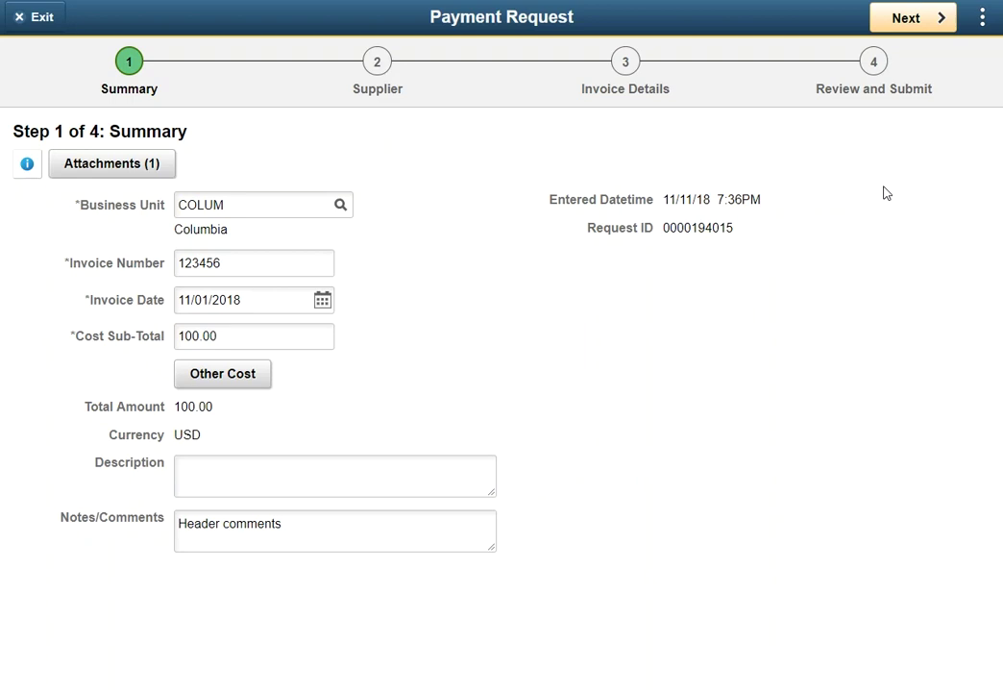
pyautogui.click(914, 27)
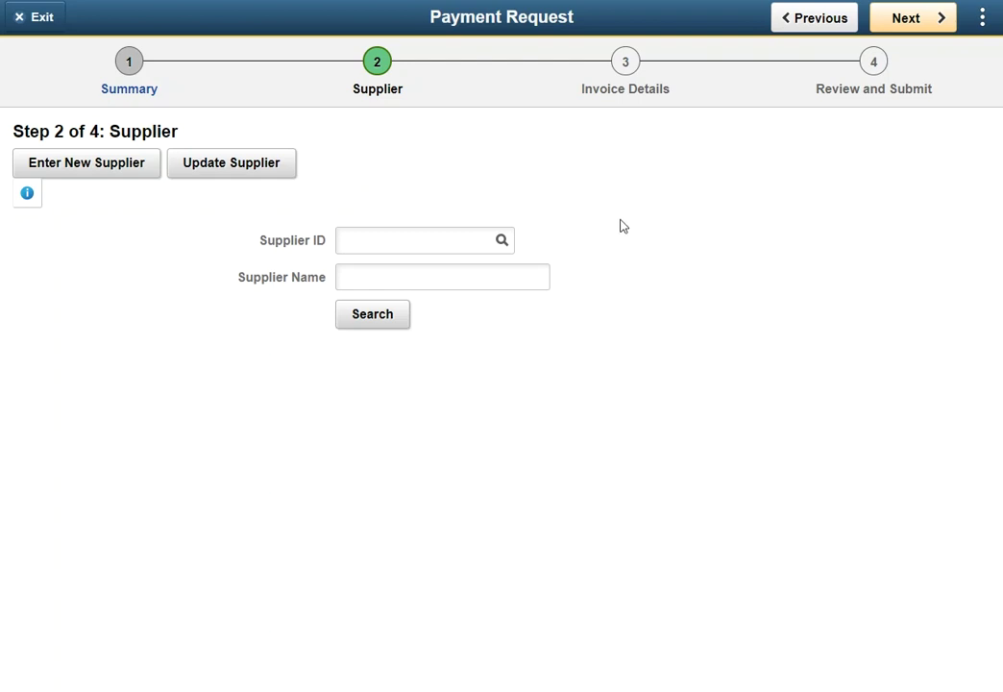
# - Search 'Mercy Hospital' and pick MERCY HOSPITAL AURORA at 500 Porter Avenue, Aurora, MO
pyautogui.click(525, 271)
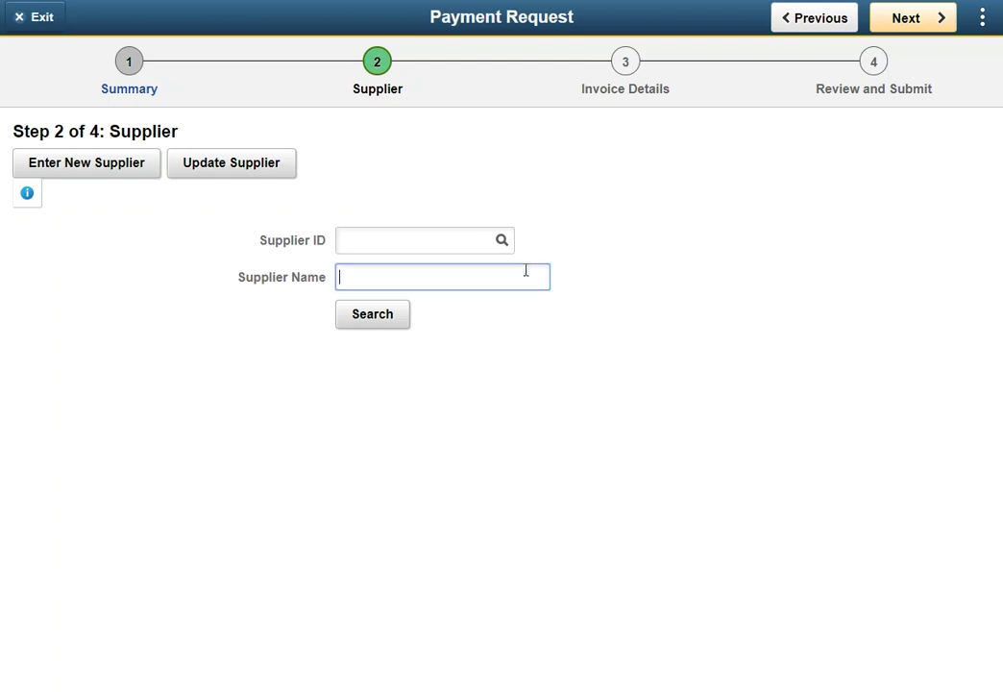
pyautogui.write('Mercy Ho')
pyautogui.write('spital')
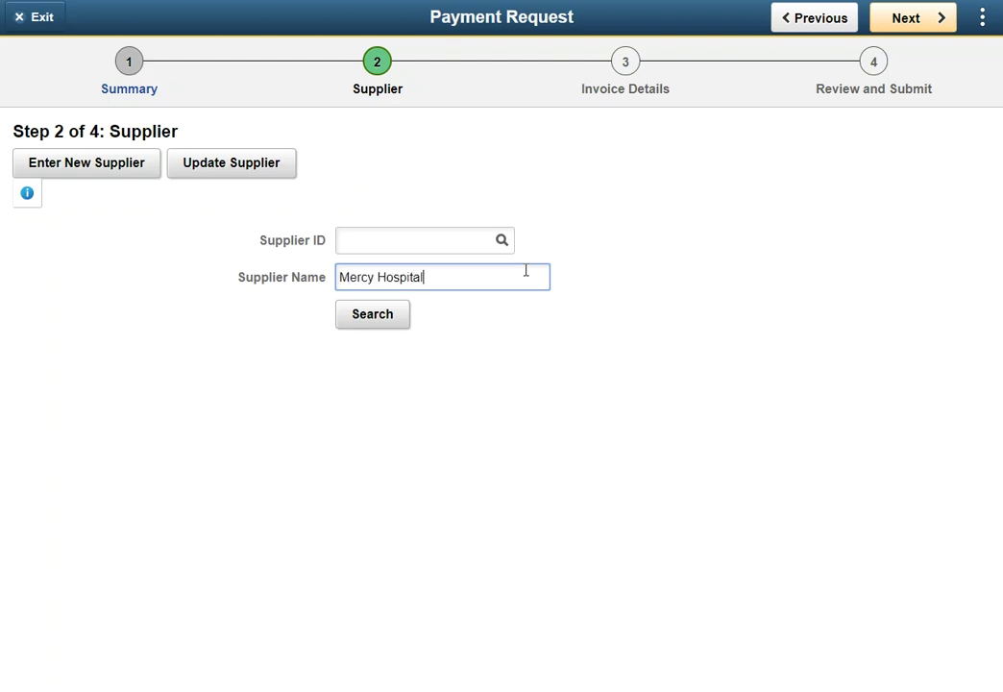
pyautogui.click(399, 314)
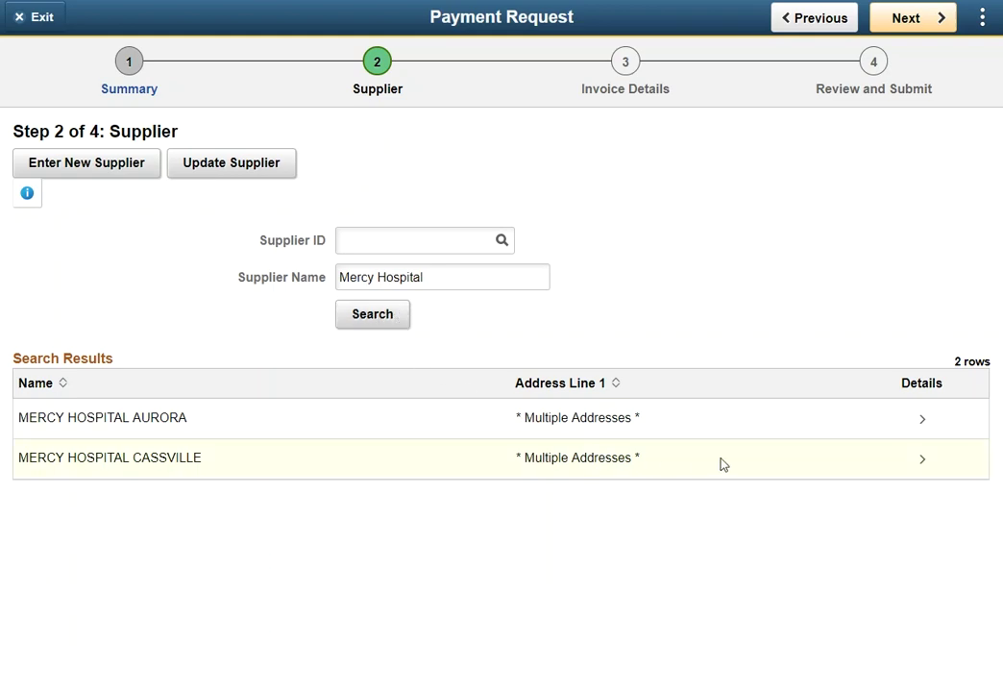
pyautogui.click(921, 425)
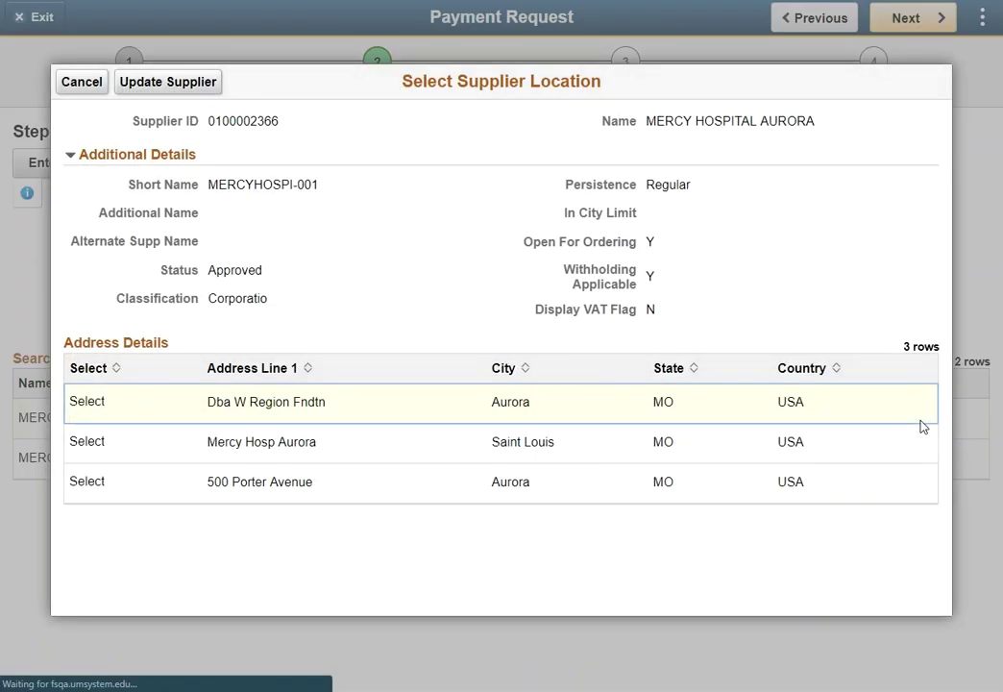
pyautogui.click(523, 404)
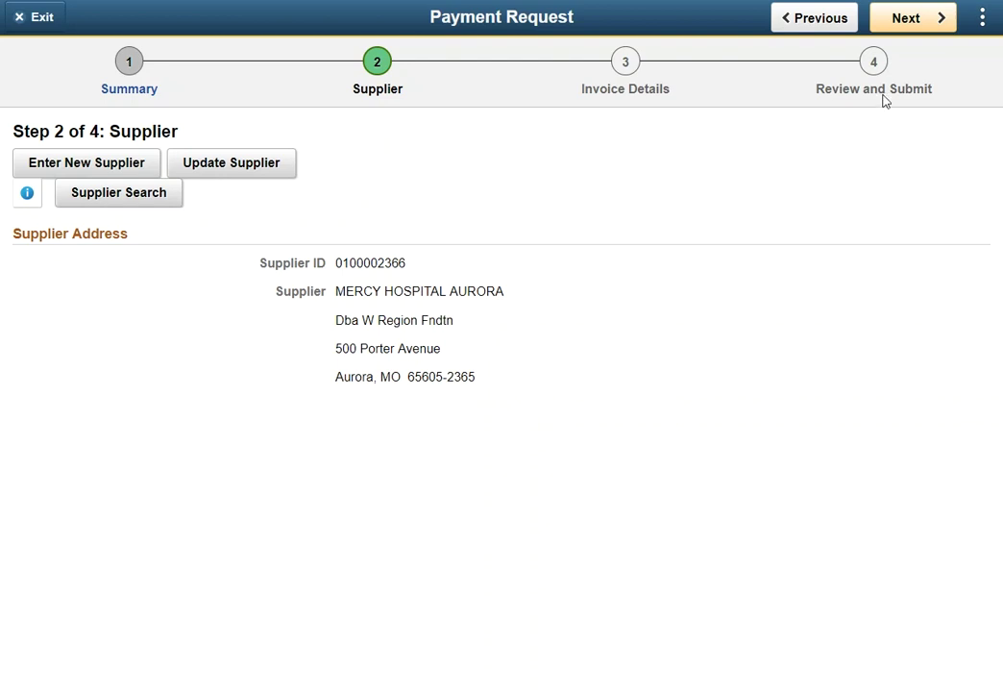
# - Add invoice line 1 described 'line level description' with a 100.00 line amount
pyautogui.click(909, 19)
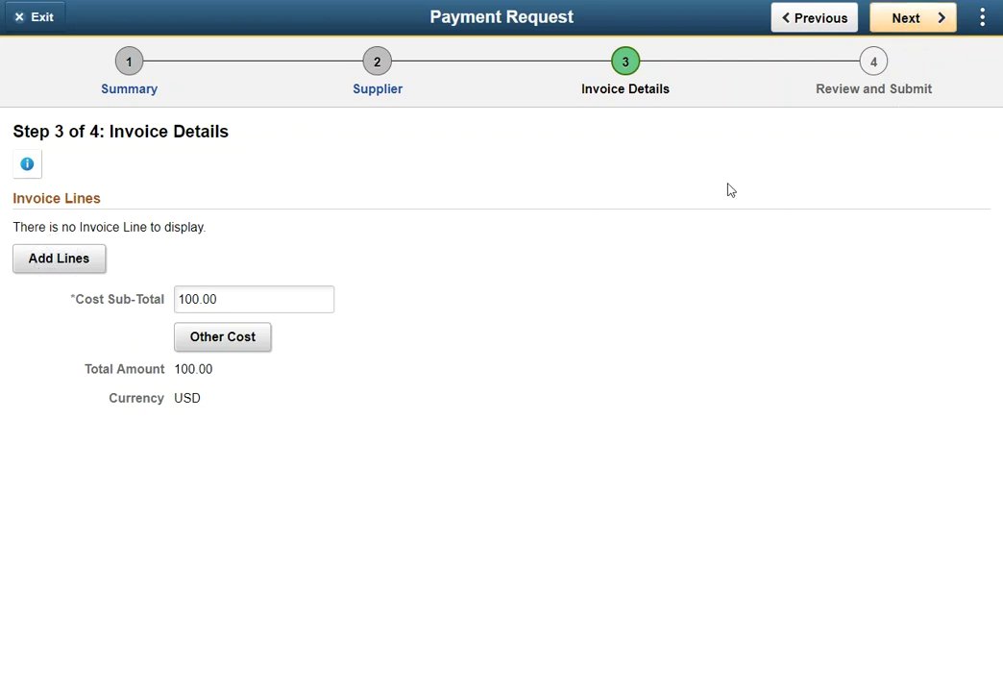
pyautogui.click(96, 264)
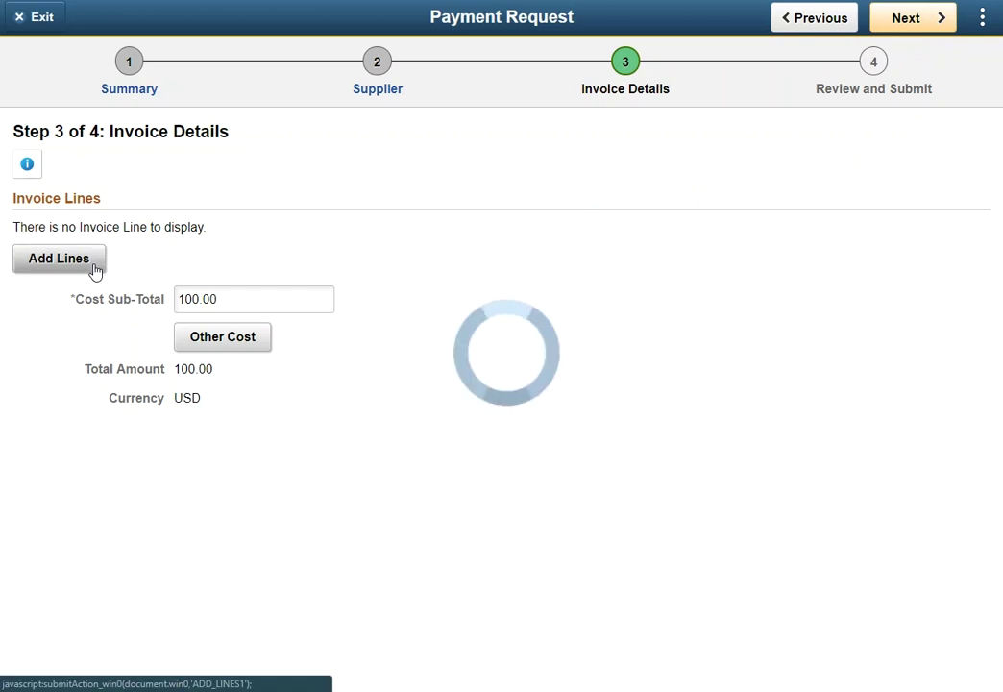
pyautogui.click(152, 288)
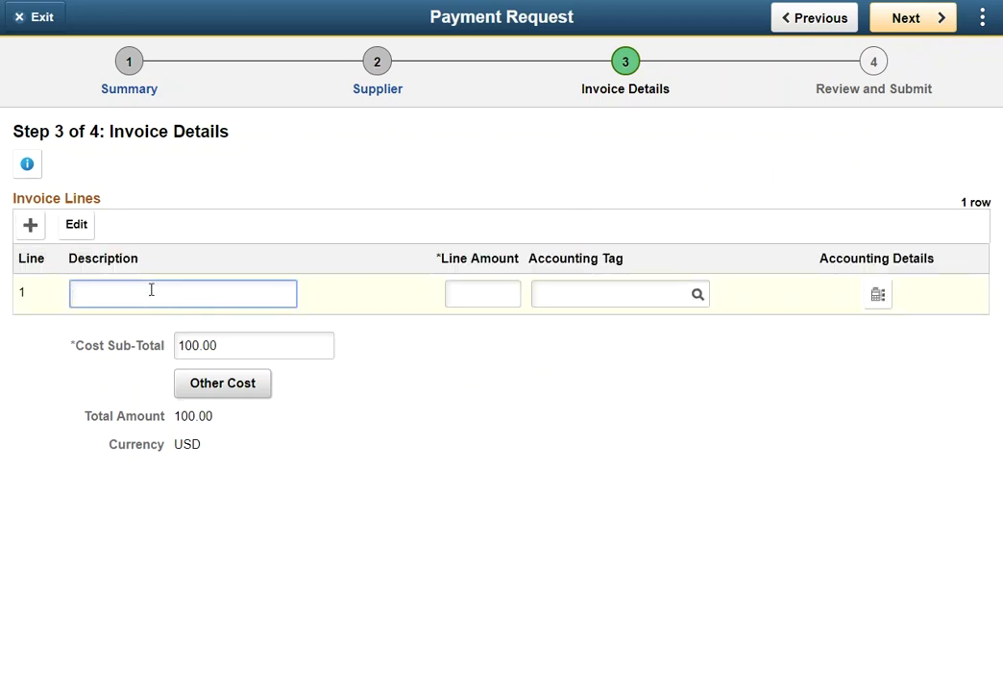
pyautogui.write('line level de')
pyautogui.write('scription')
pyautogui.press('Tab')
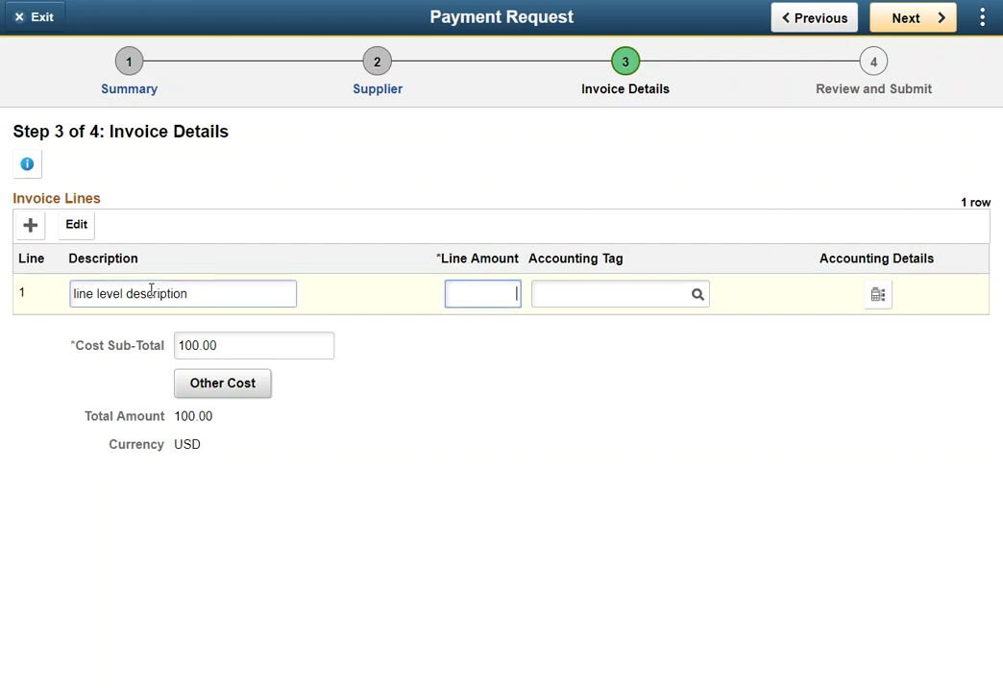
pyautogui.write('100')
pyautogui.press('Tab')
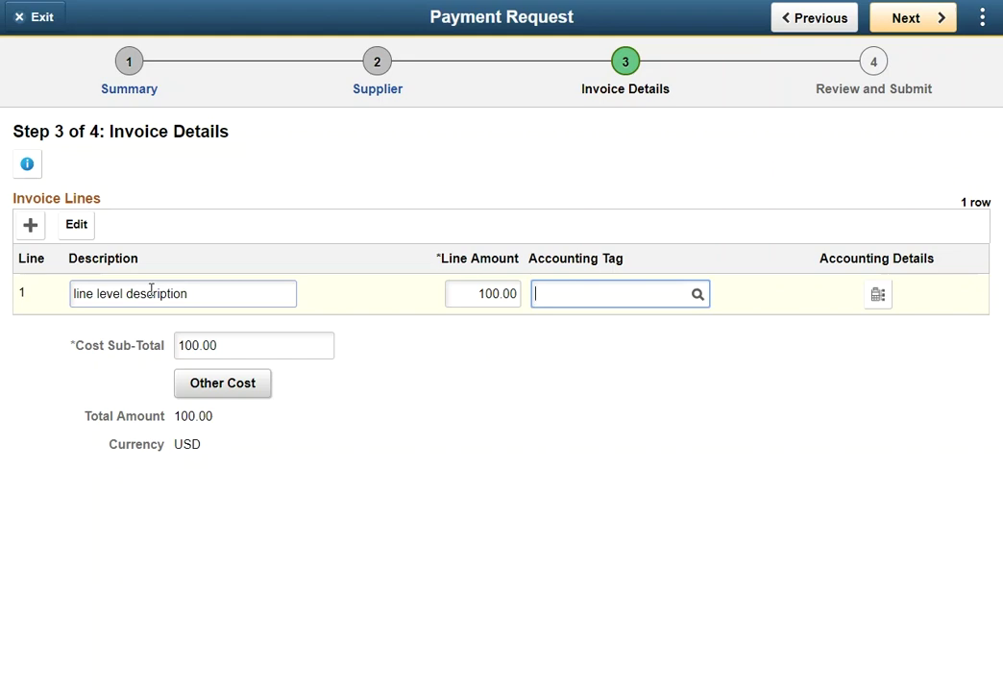
# - Assign accounting tag CT871 (Magic of Chemistry) to invoice line 1
pyautogui.click(697, 296)
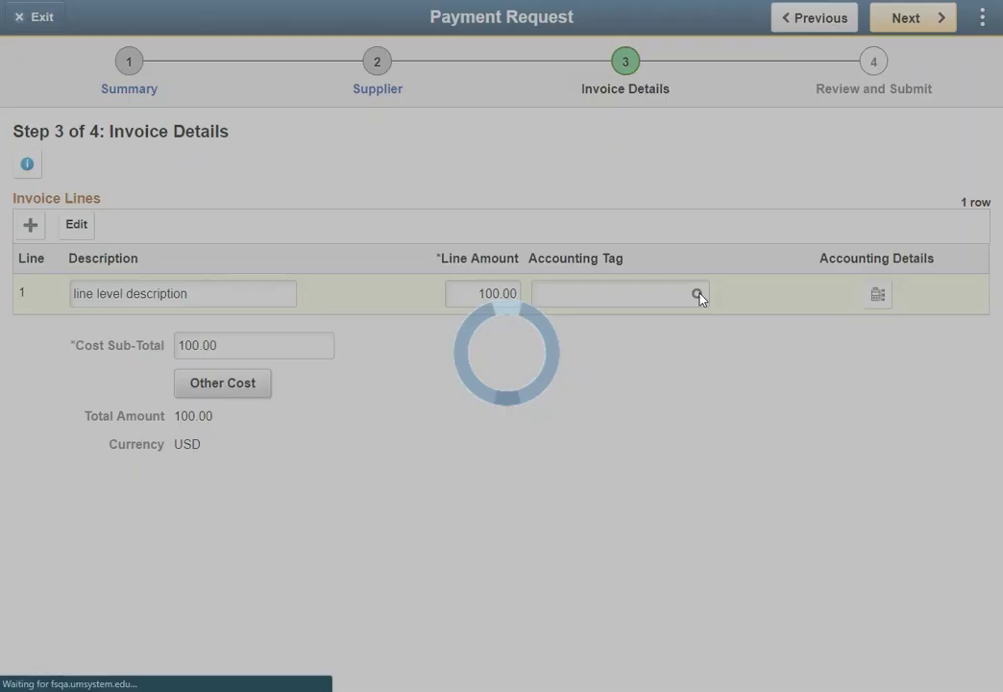
pyautogui.click(352, 360)
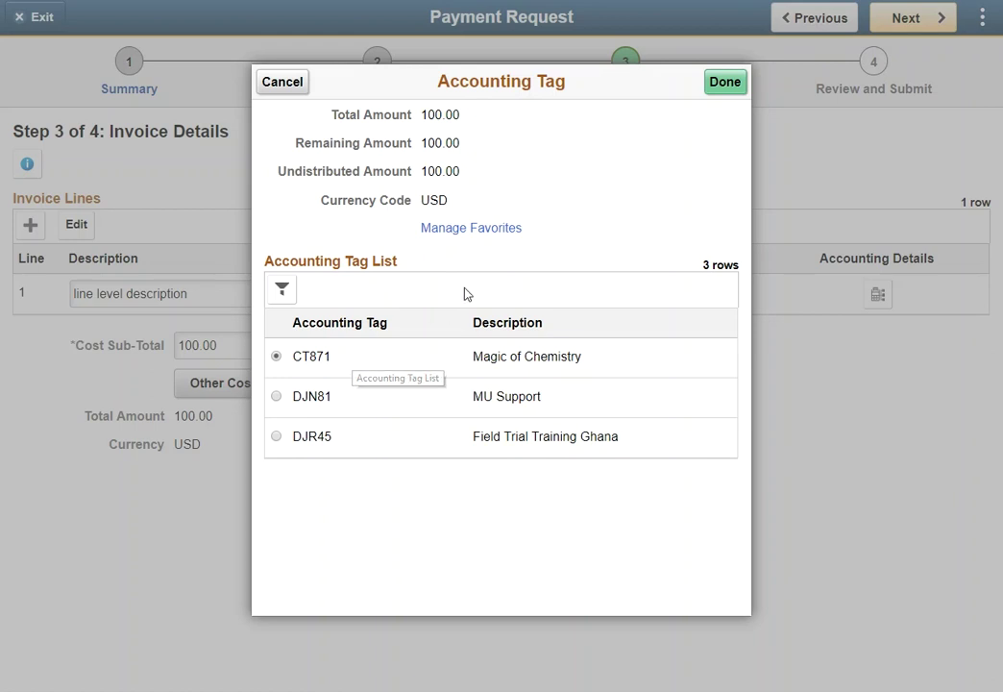
pyautogui.click(708, 85)
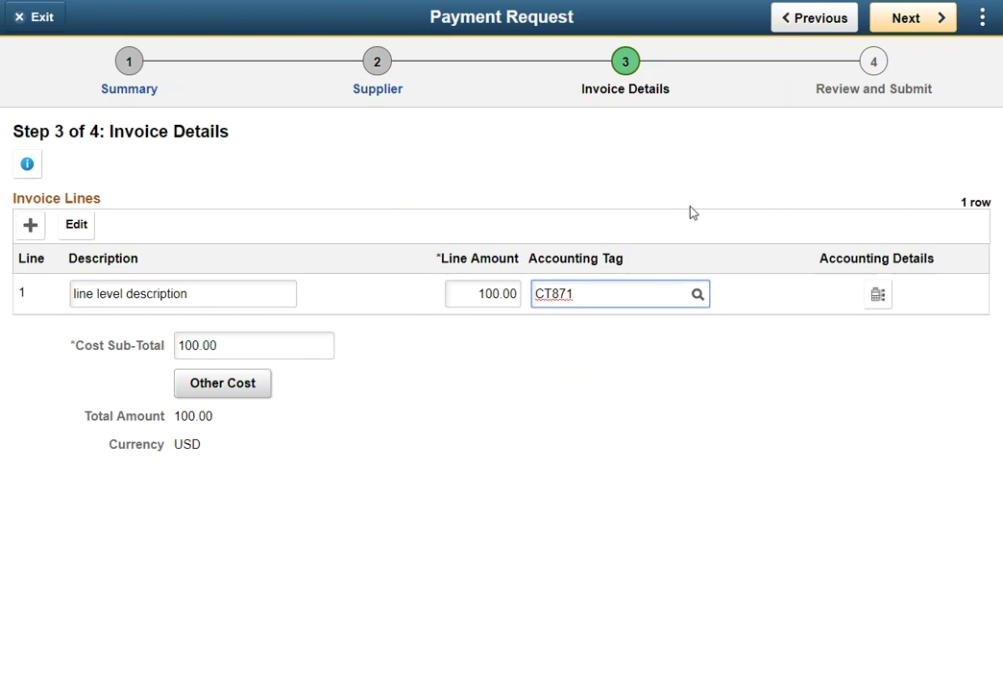
# - Enter account 722000 in line 1's accounting details, then proceed to Review and Submit
pyautogui.click(876, 298)
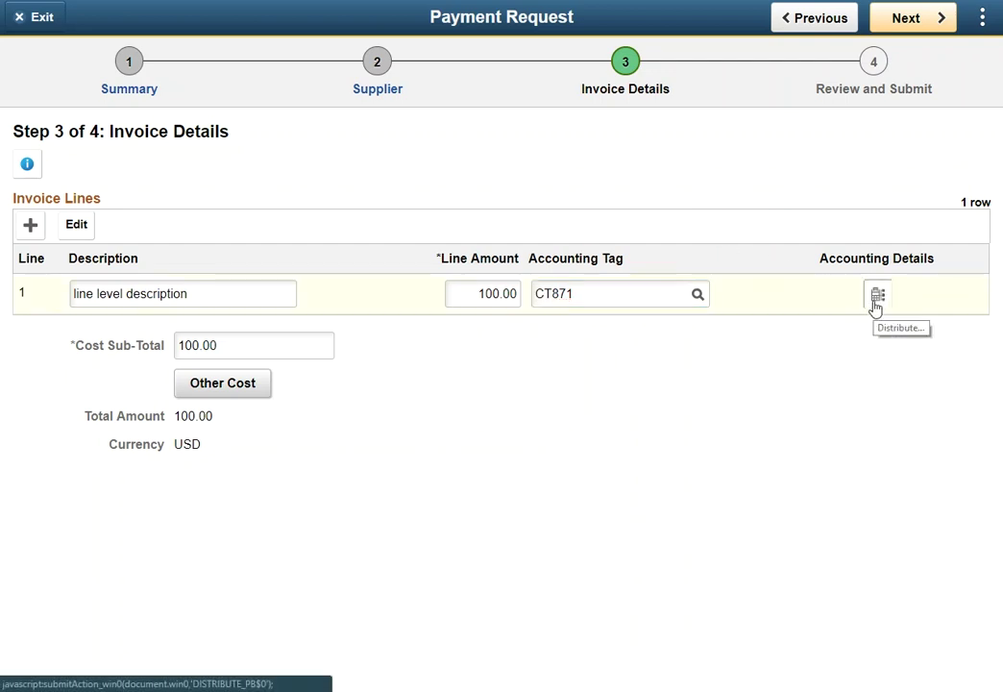
pyautogui.click(874, 300)
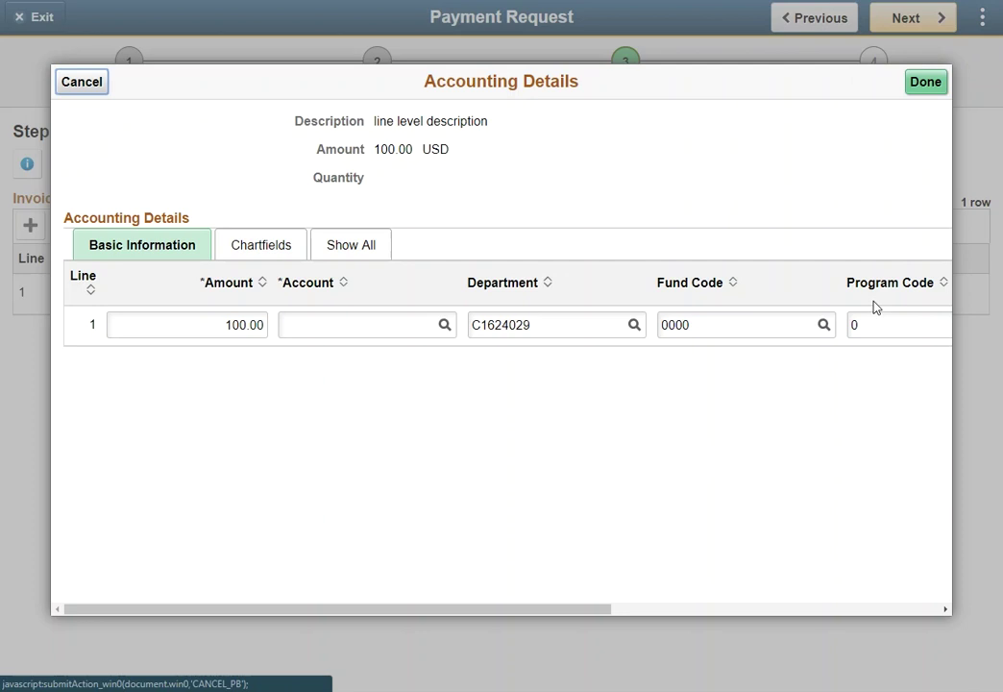
pyautogui.click(399, 326)
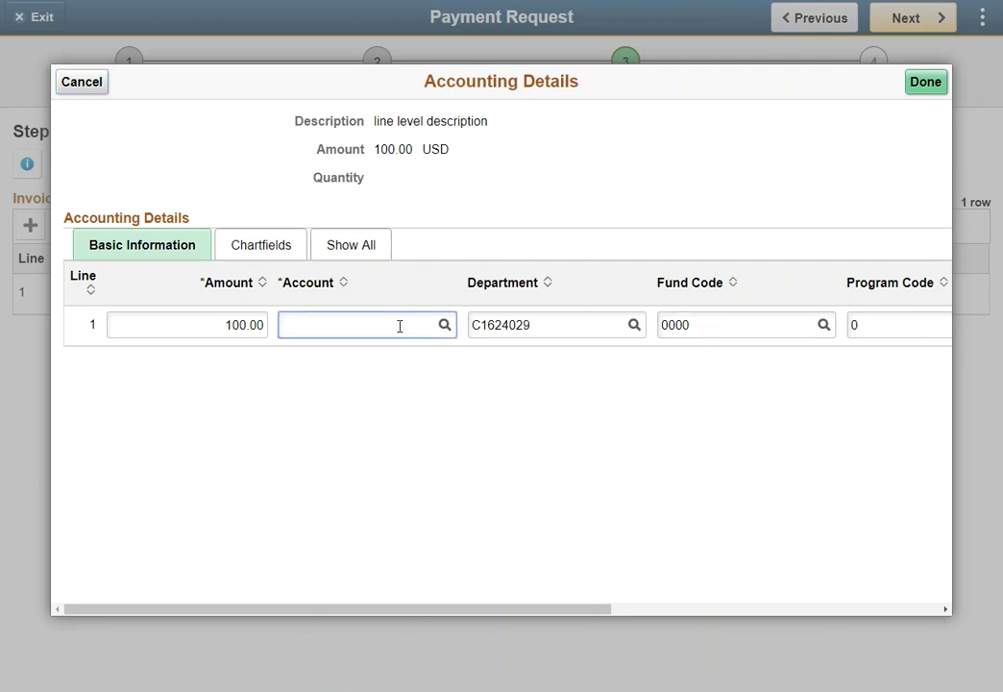
pyautogui.write('722000')
pyautogui.moveTo(392, 609); pyautogui.dragTo(754, 654)
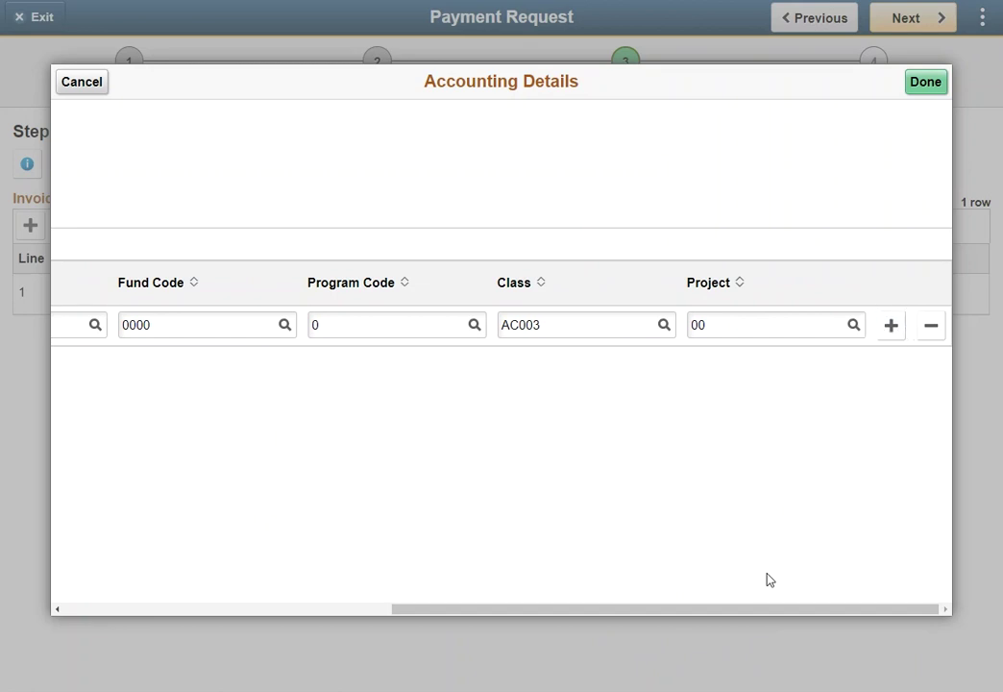
pyautogui.click(927, 85)
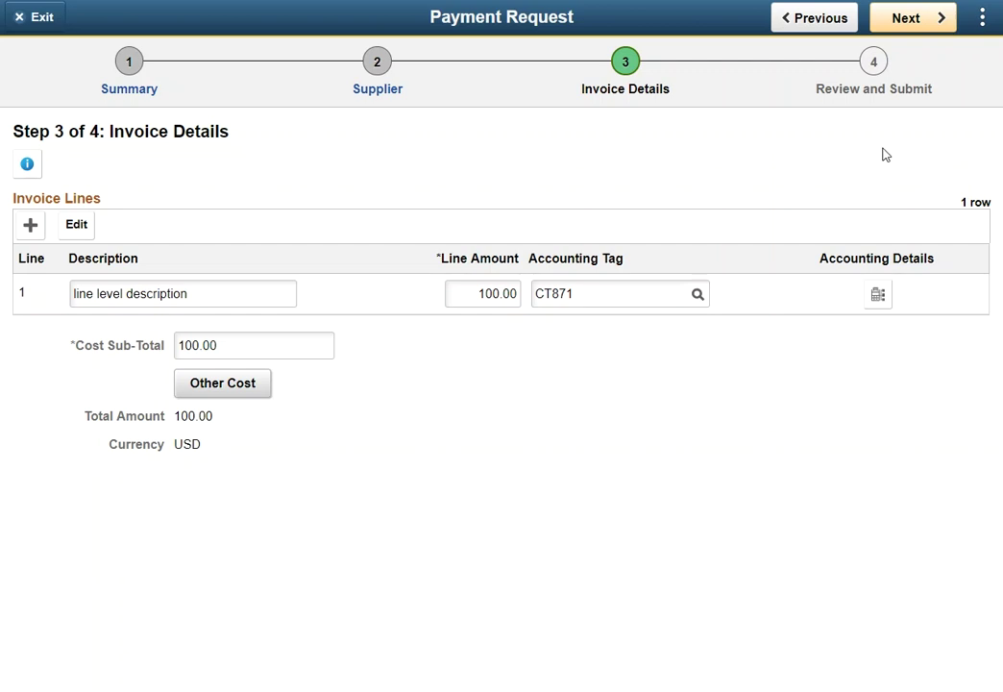
pyautogui.click(914, 27)
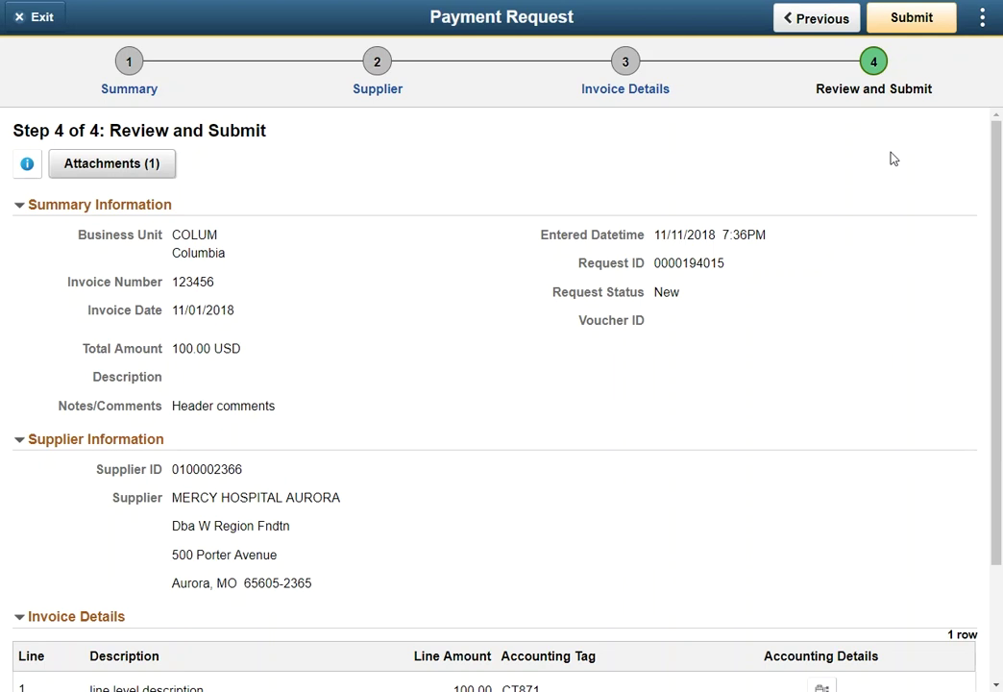
pyautogui.click(982, 19)
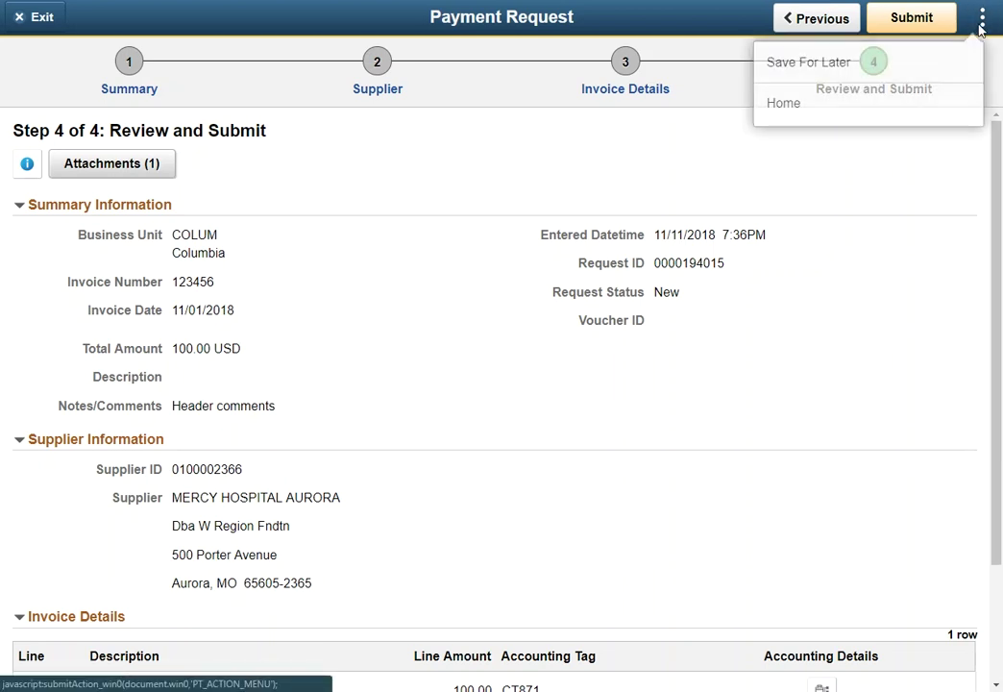
pyautogui.click(944, 63)
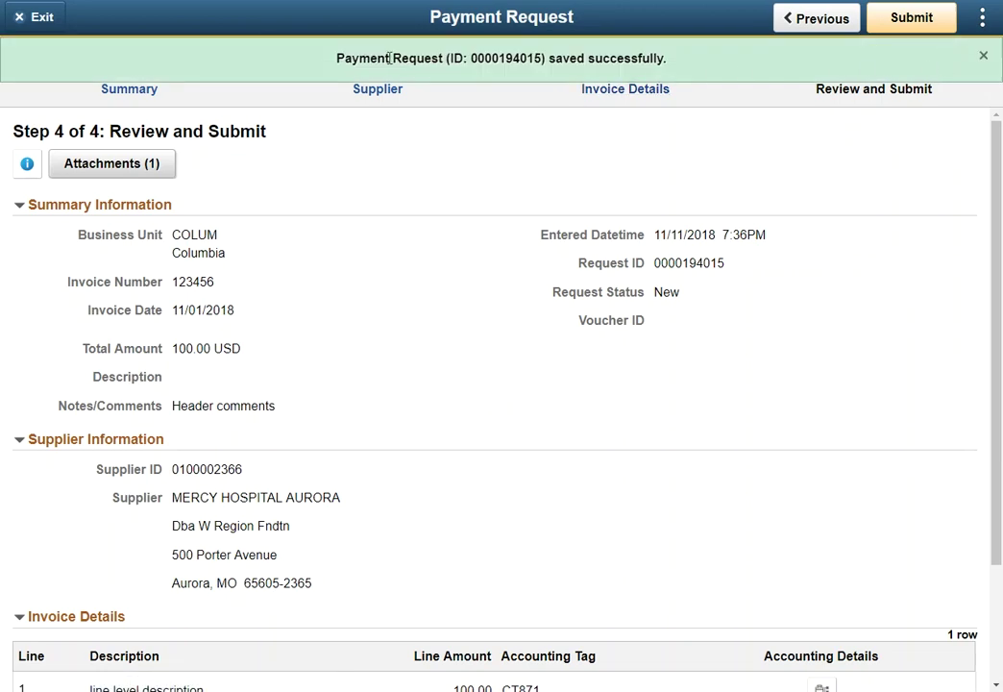
pyautogui.click(42, 20)
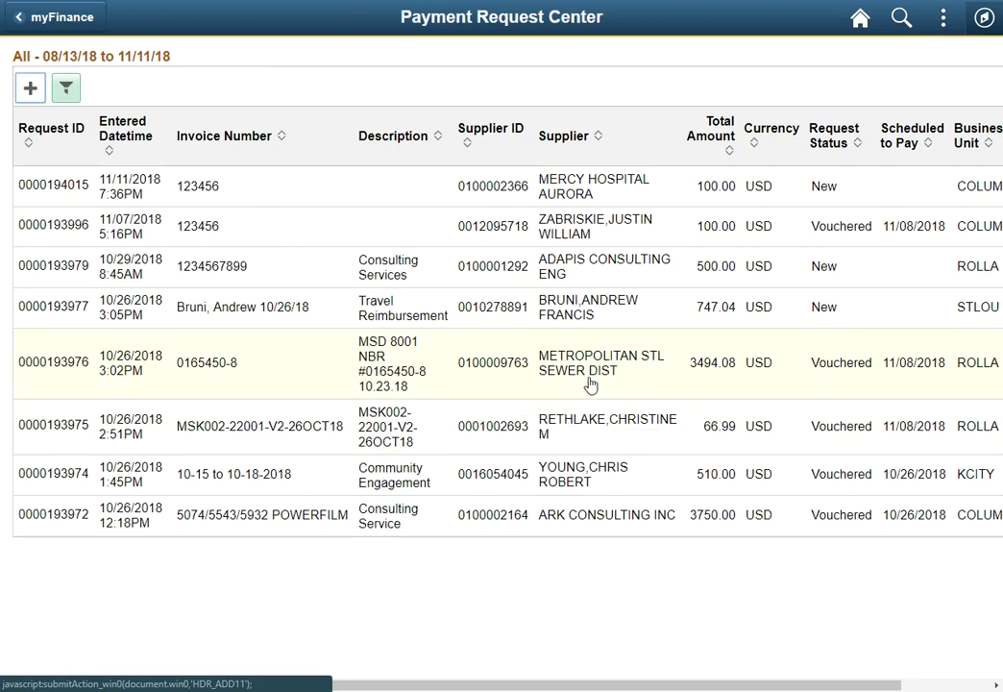
pyautogui.click(589, 383)
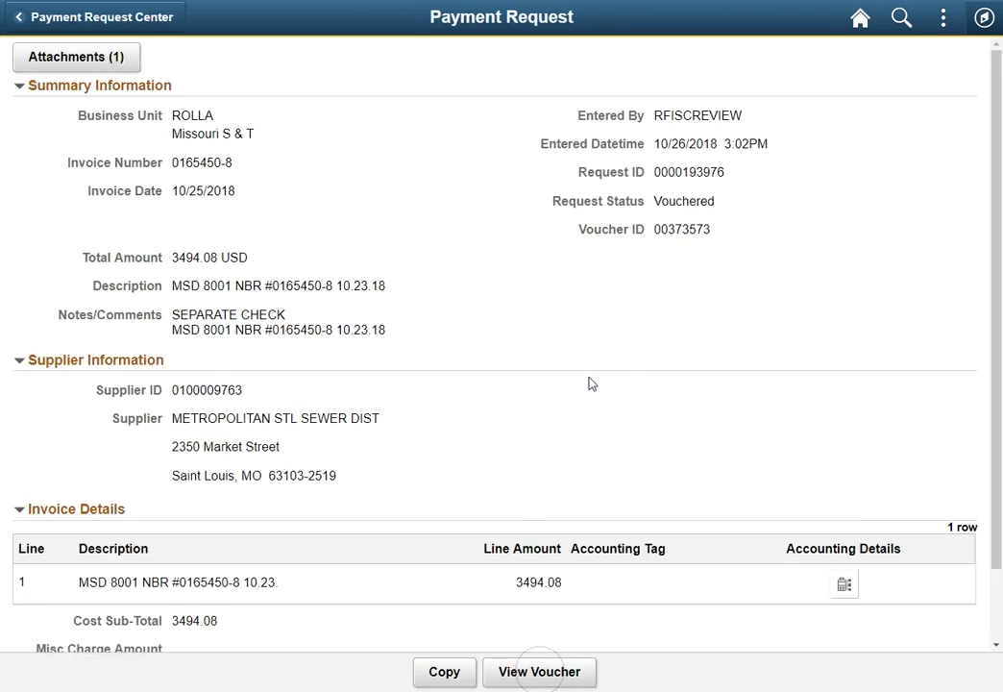
pyautogui.click(559, 675)
pyautogui.click(444, 672)
pyautogui.click(443, 672)
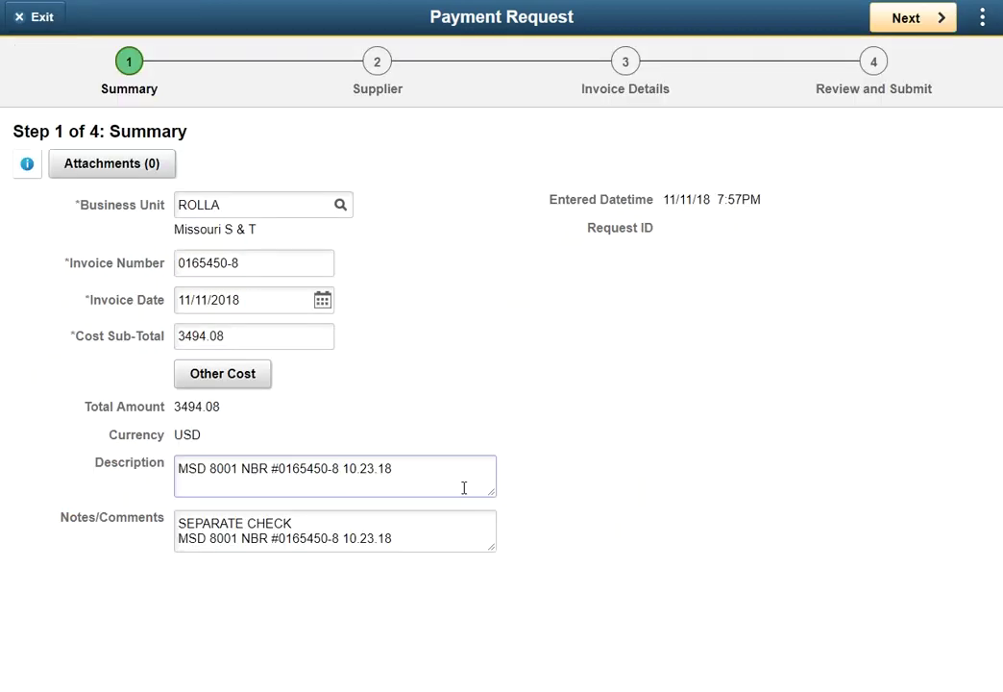